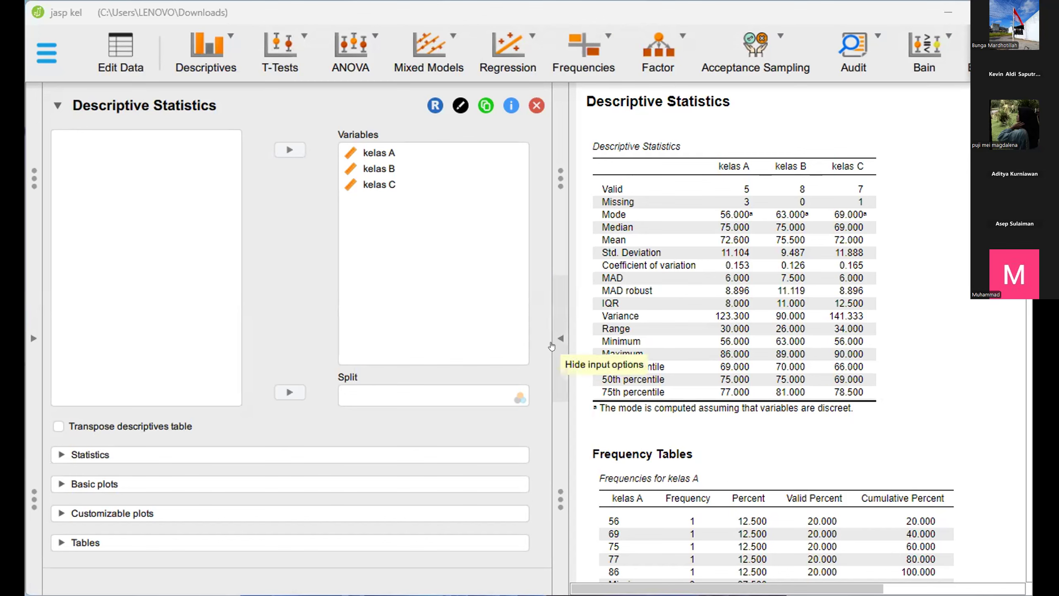
Hide the analysis input options and examine the Descriptive Statistics table for kelas A, kelas B and kelas C.
click(551, 346)
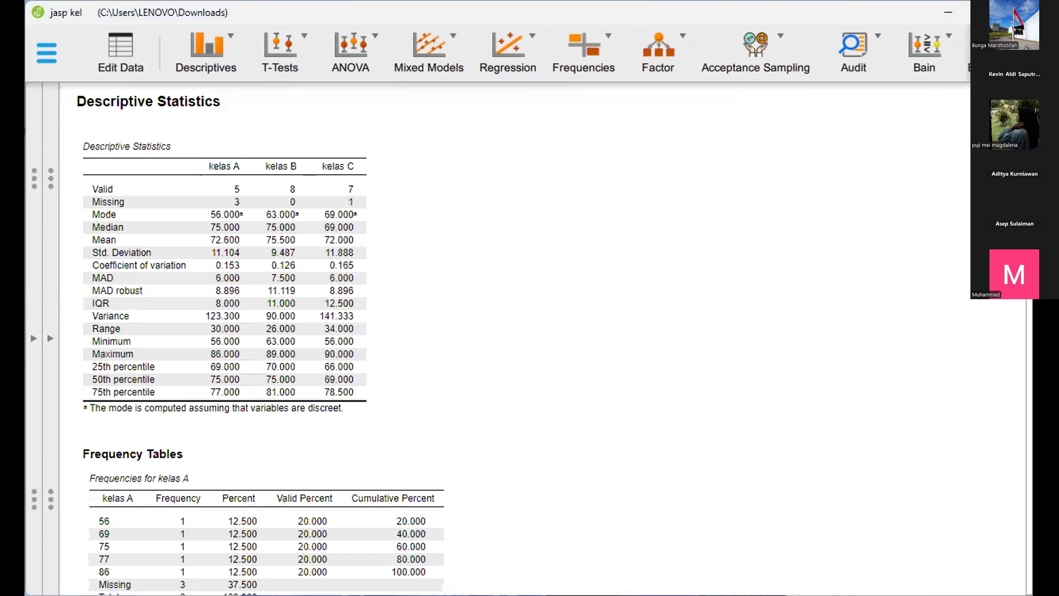
click(30, 338)
scroll(487, 338, up, 1)
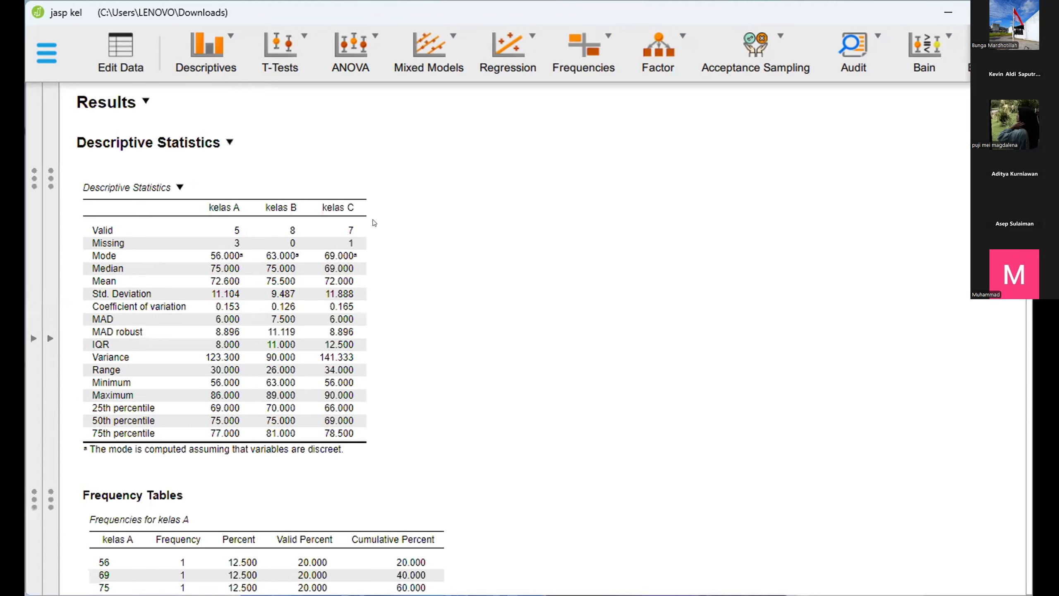
scroll(373, 222, down, 1)
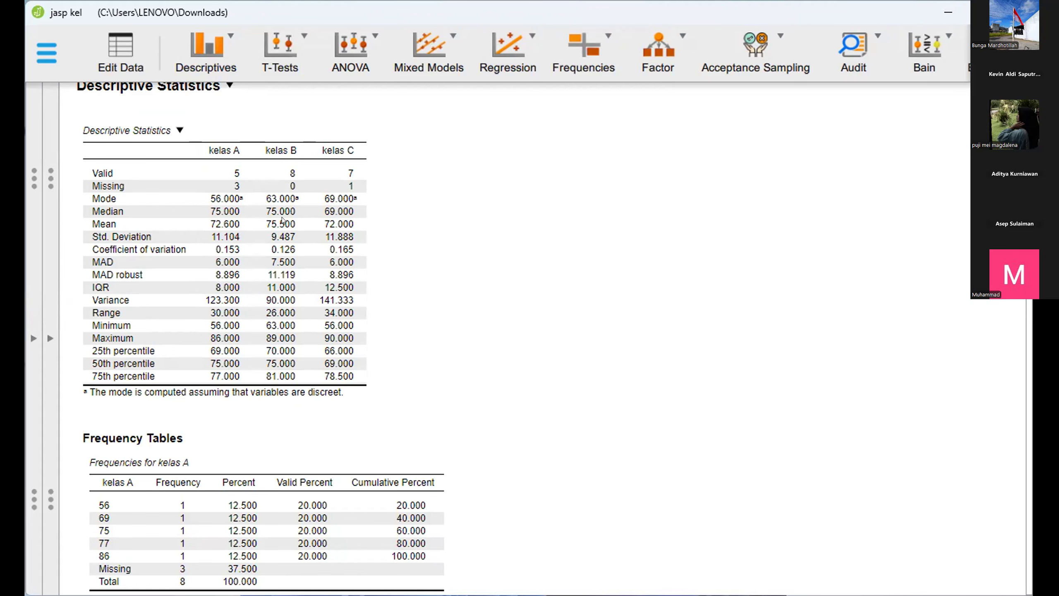
scroll(283, 220, down, 1)
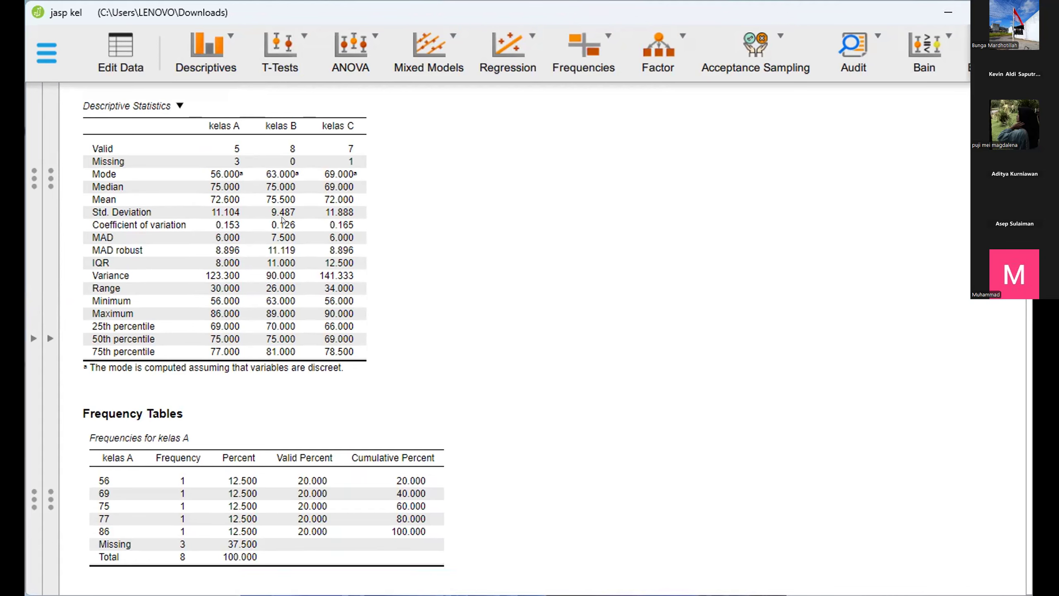
Examine the frequency tables for kelas A, kelas B and kelas C in the results.
scroll(243, 311, down, 2)
scroll(243, 312, down, 2)
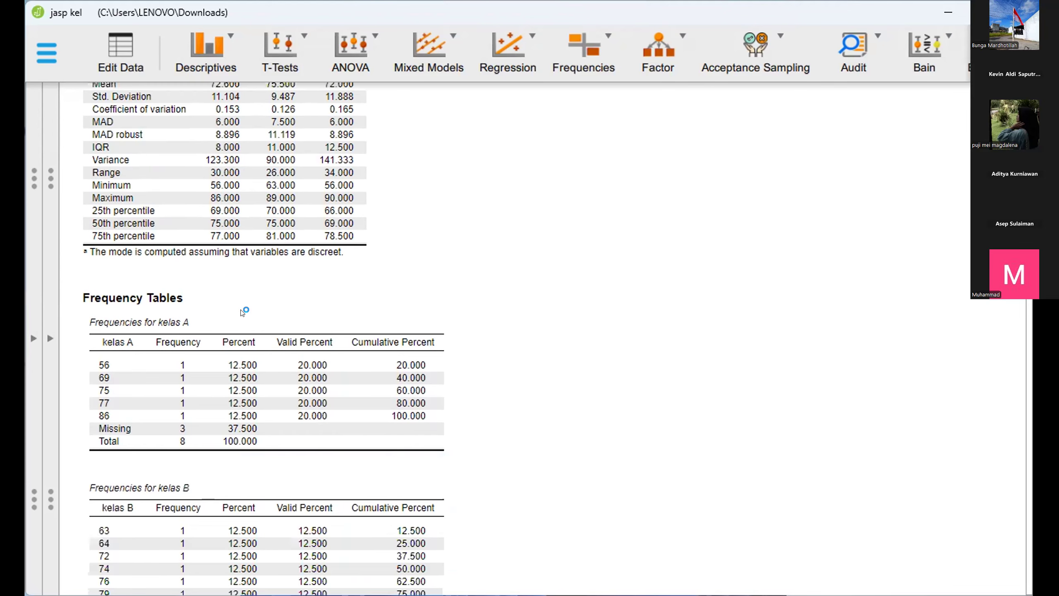
scroll(243, 312, down, 2)
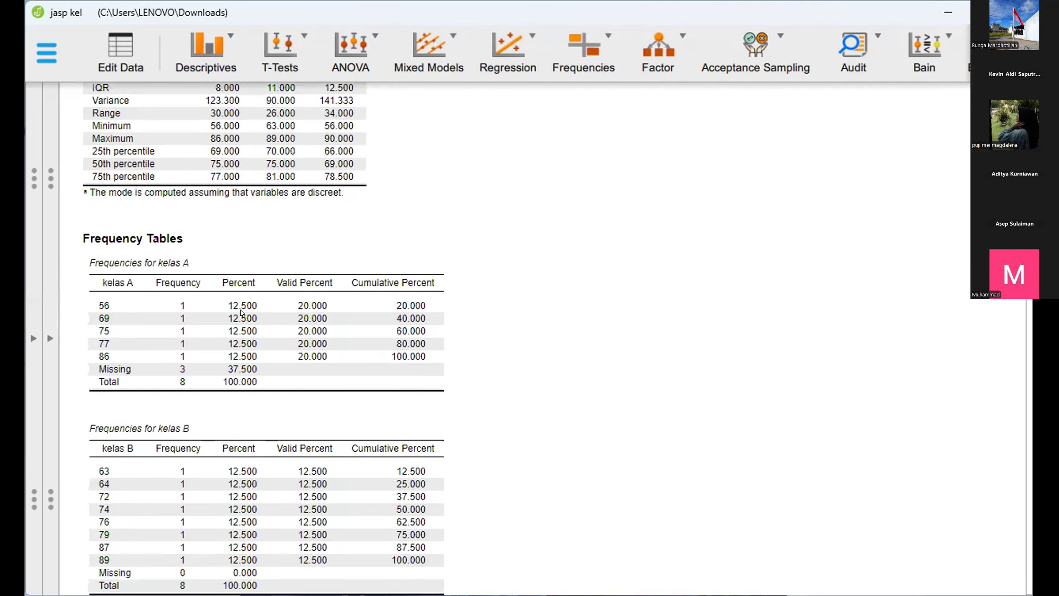
scroll(243, 312, down, 2)
scroll(242, 312, down, 1)
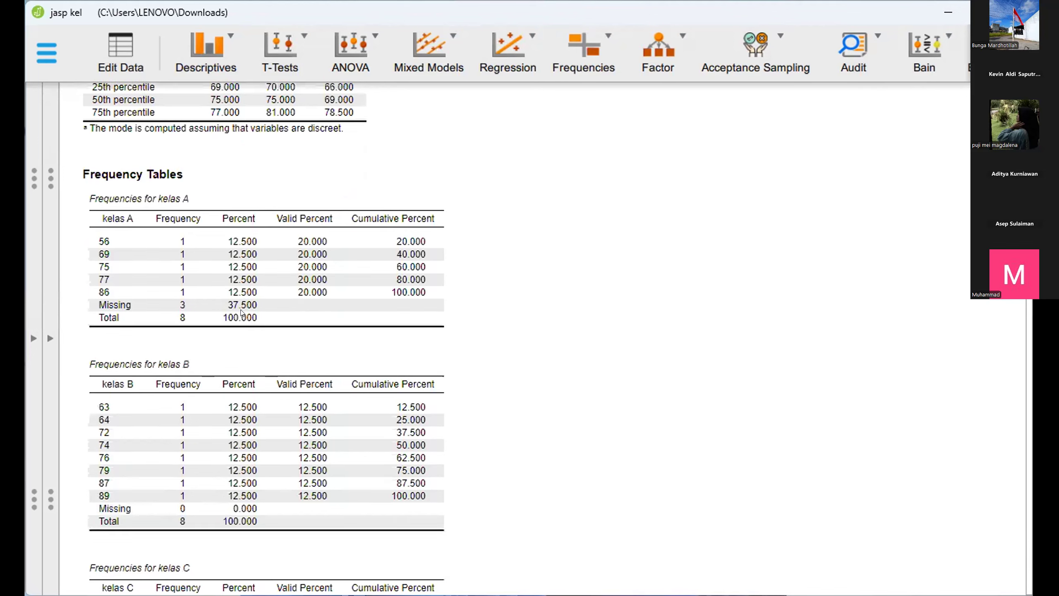
scroll(242, 312, down, 1)
scroll(242, 311, down, 4)
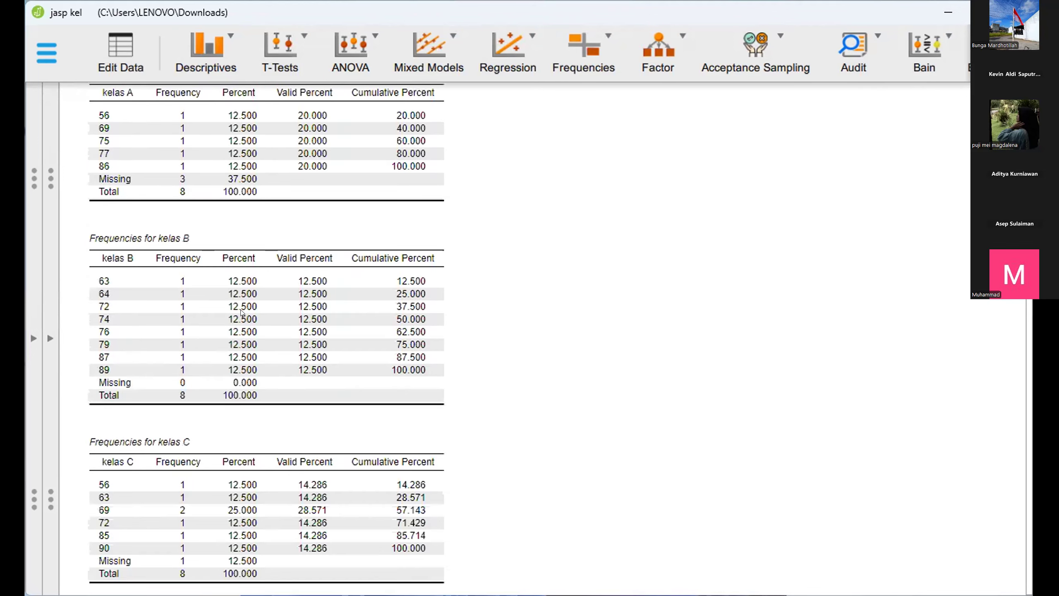
scroll(242, 312, down, 2)
Examine the distribution plots for kelas A, kelas B and kelas C.
scroll(243, 312, down, 5)
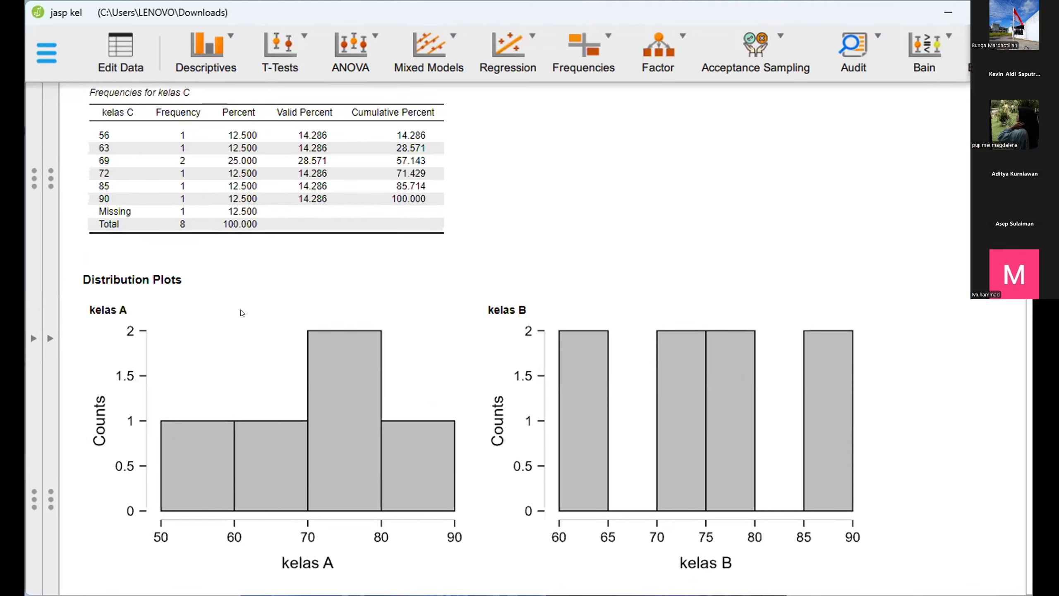
scroll(242, 312, down, 1)
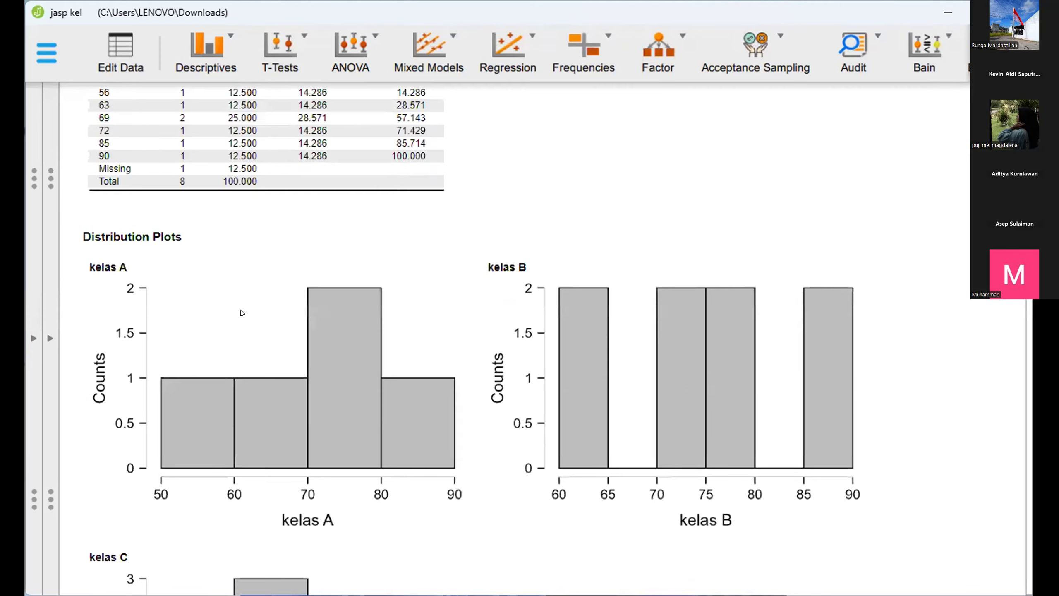
scroll(243, 313, down, 2)
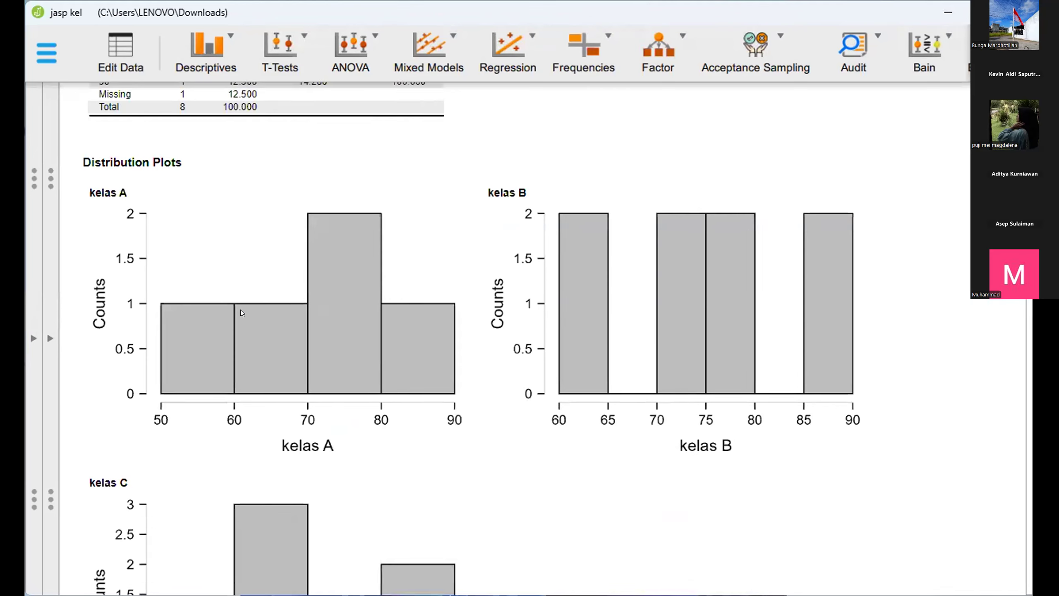
scroll(242, 312, down, 8)
scroll(241, 312, down, 3)
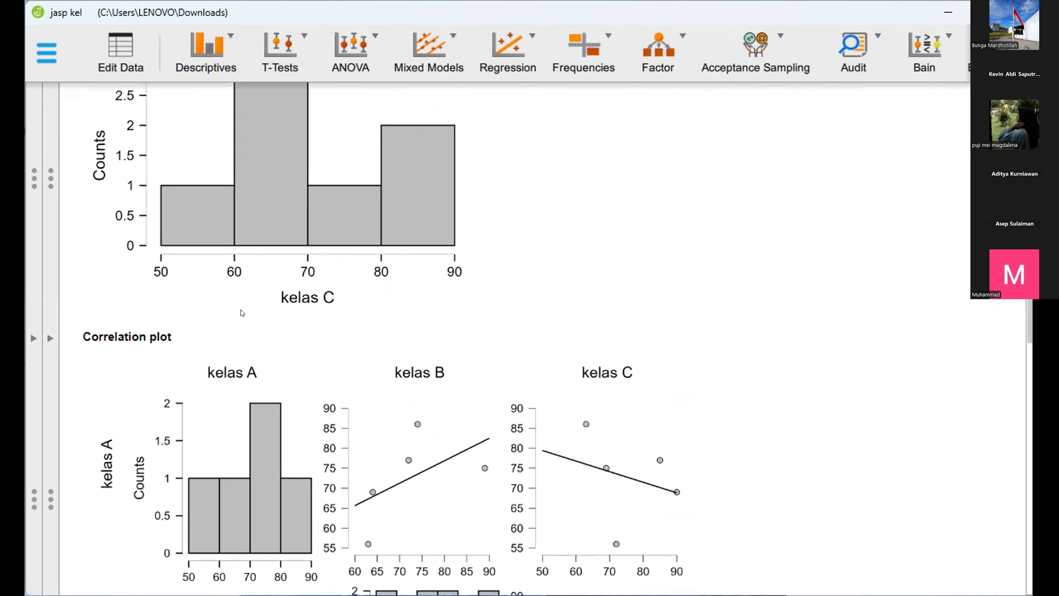
Examine the correlation plot and the Q-Q plots of the three classes, continuing to the interval plots.
scroll(243, 313, down, 7)
scroll(242, 313, down, 6)
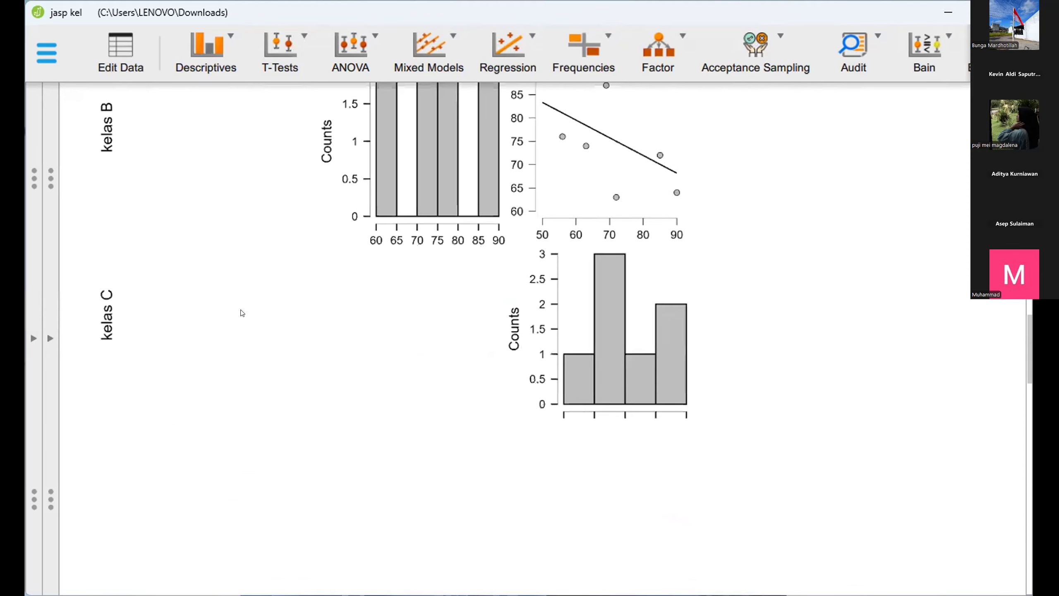
scroll(242, 313, down, 14)
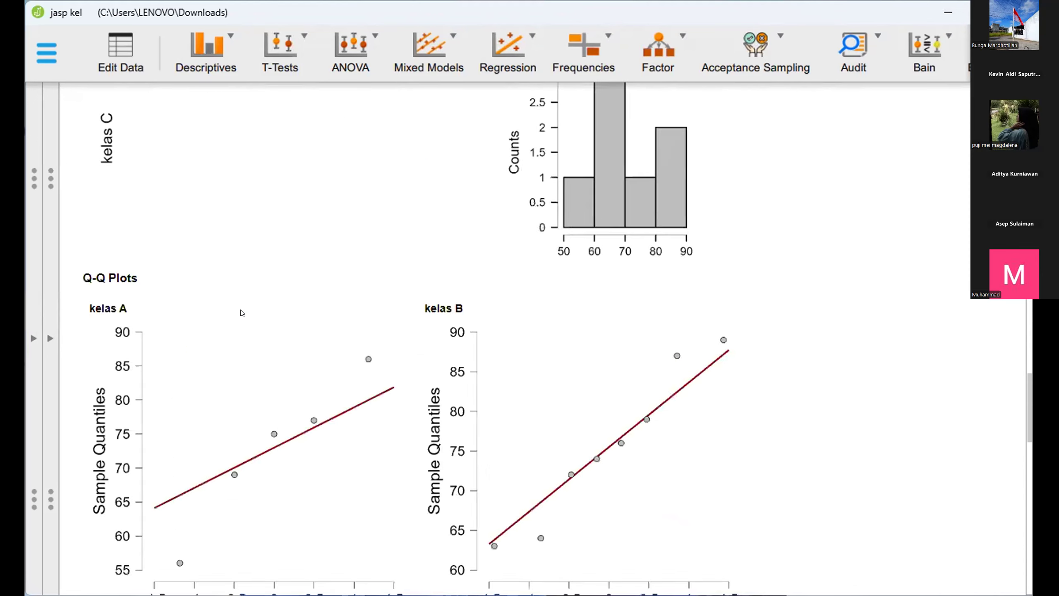
scroll(359, 385, down, 3)
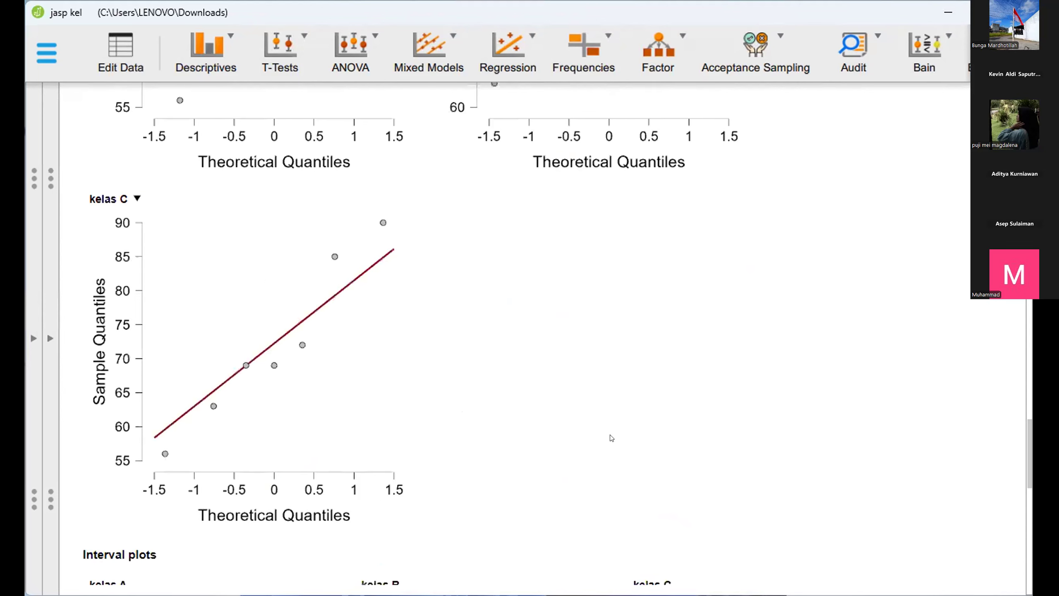
scroll(612, 437, down, 7)
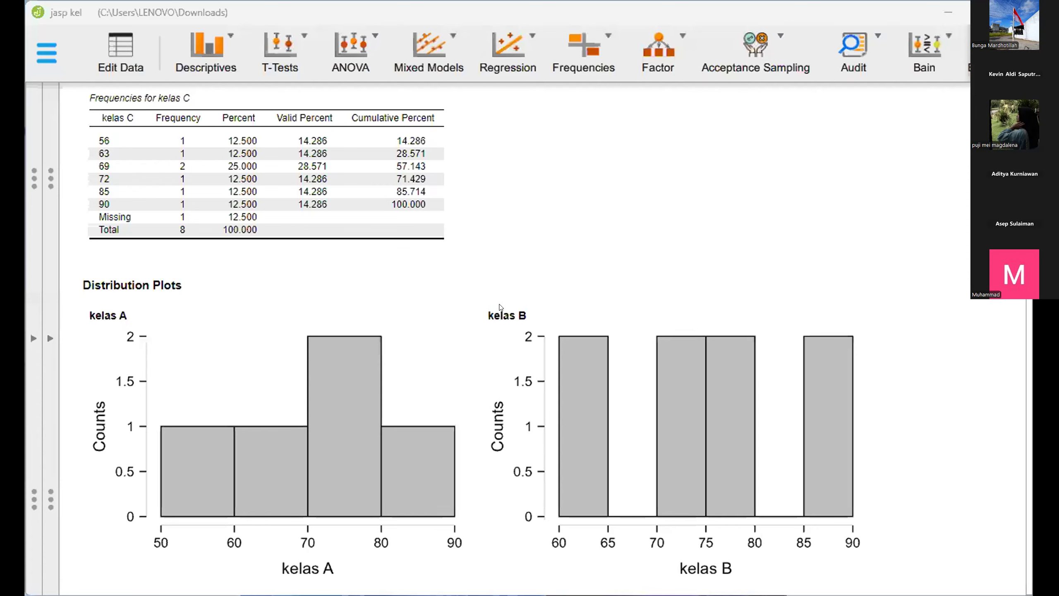
Switch to the WhatsApp image viewer and examine the handwritten mean calculations for kelas A, B and C.
key(alt+Tab)
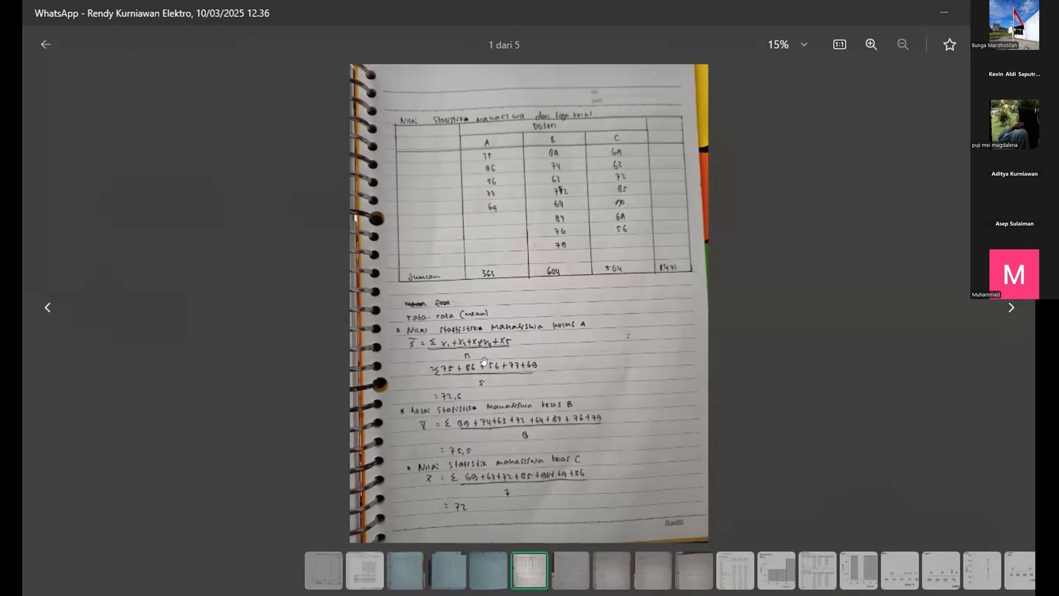
scroll(484, 360, up, 1)
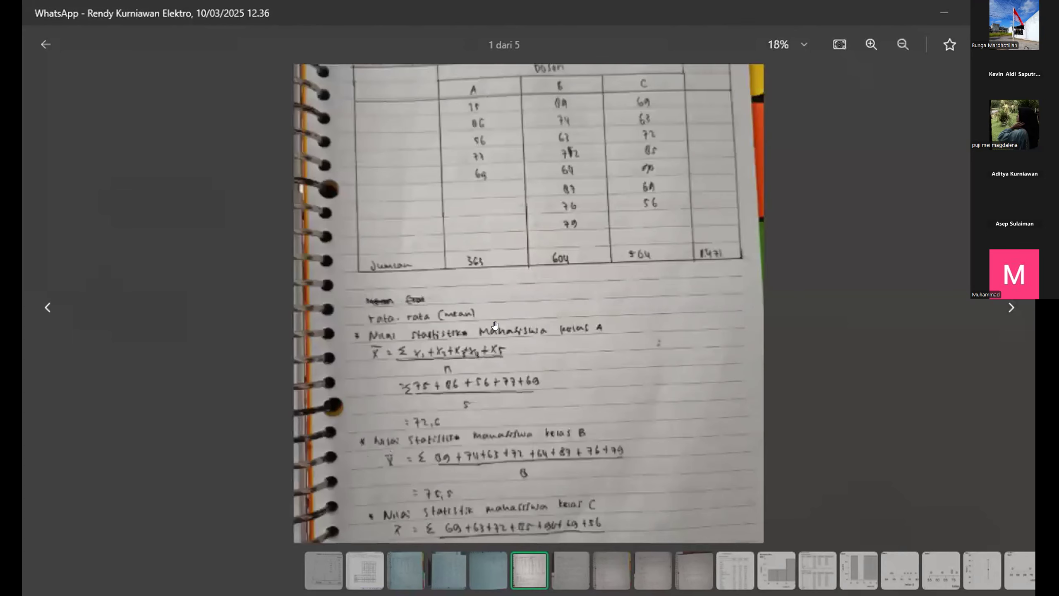
scroll(495, 325, down, 2)
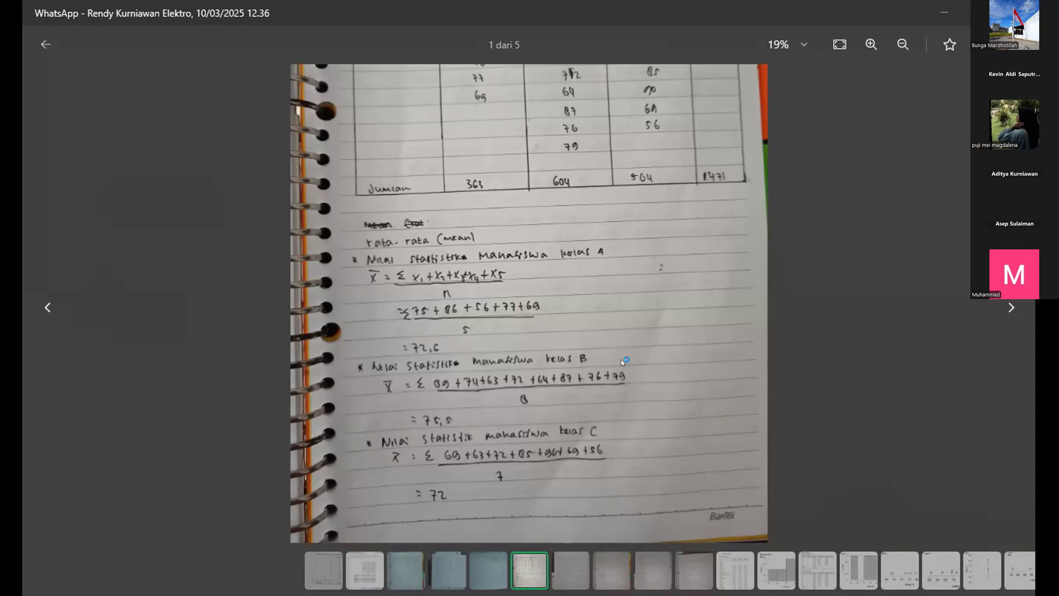
Review the photographed pages on median, mode, standard deviation and quartiles, returning to the standard deviation page for kelas A and B.
key(Right)
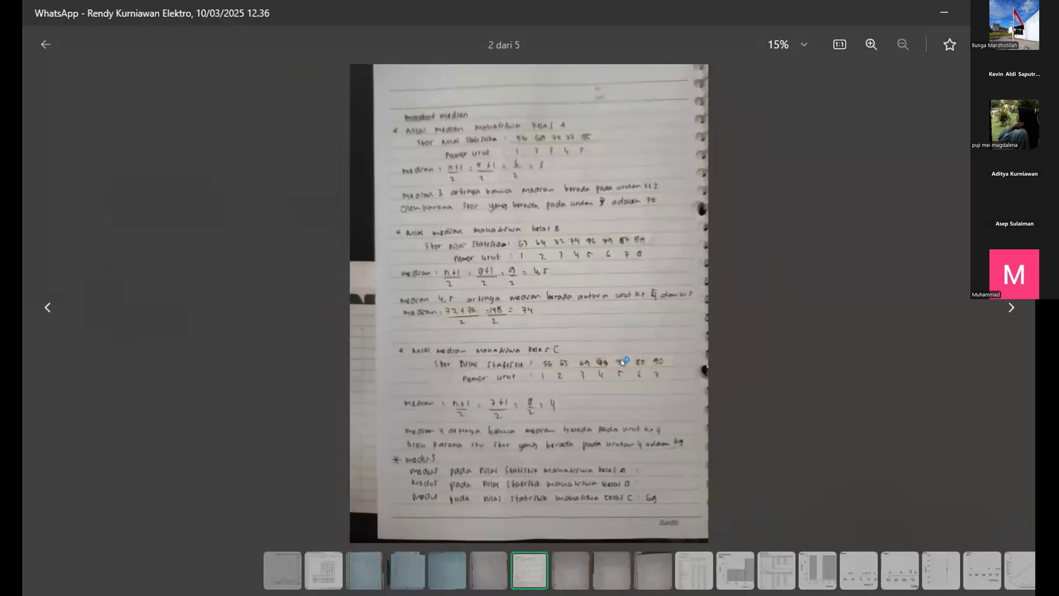
key(Right)
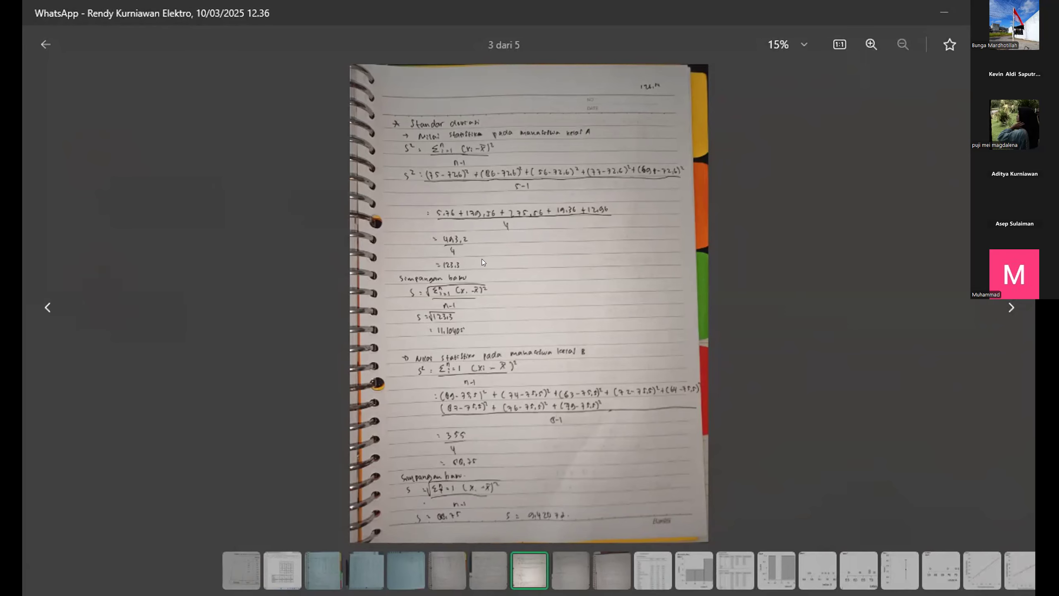
key(Right)
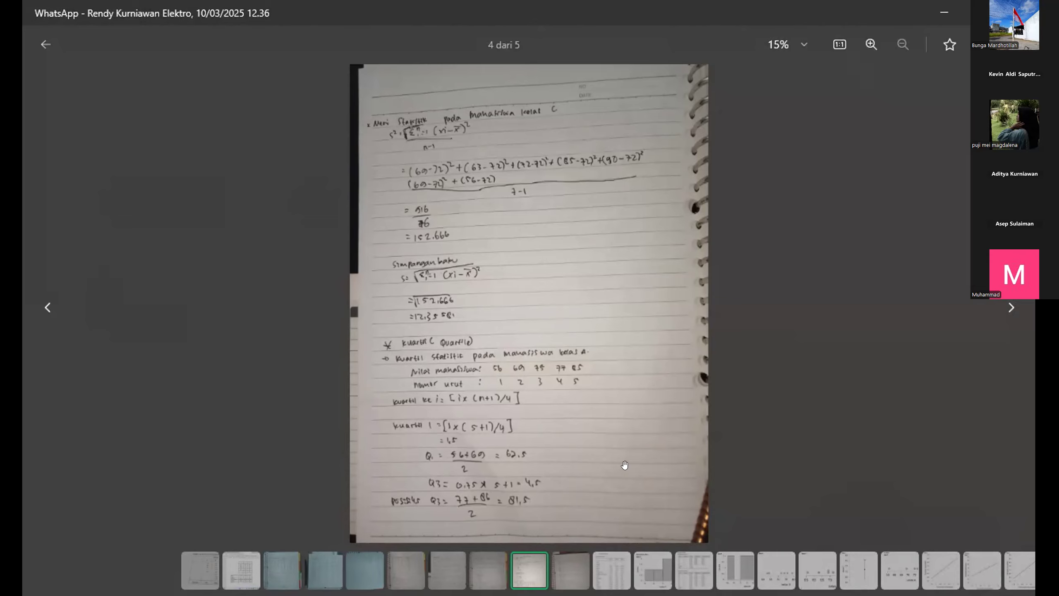
key(Right)
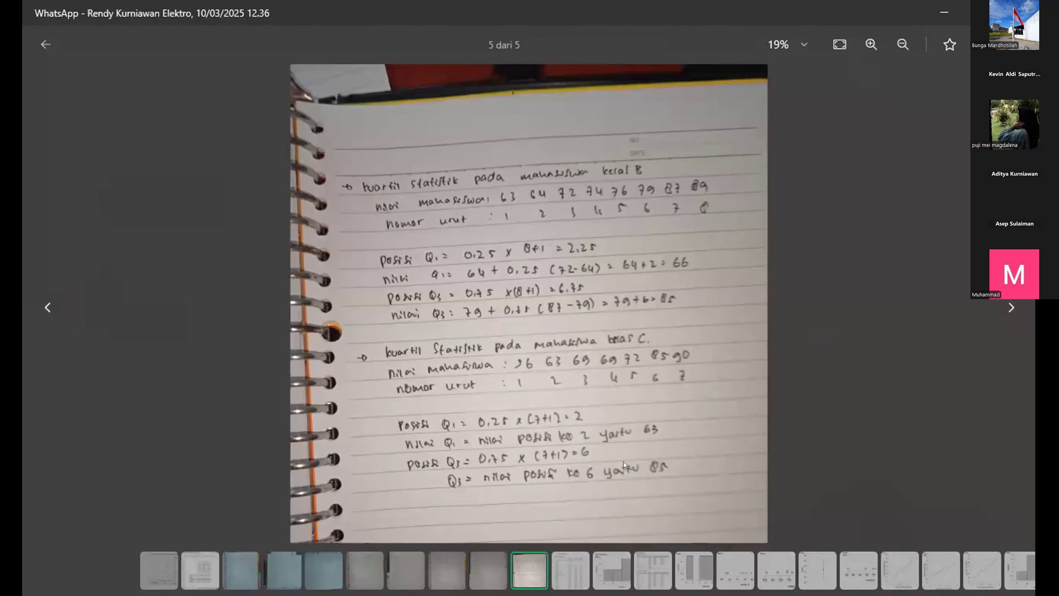
key(Left)
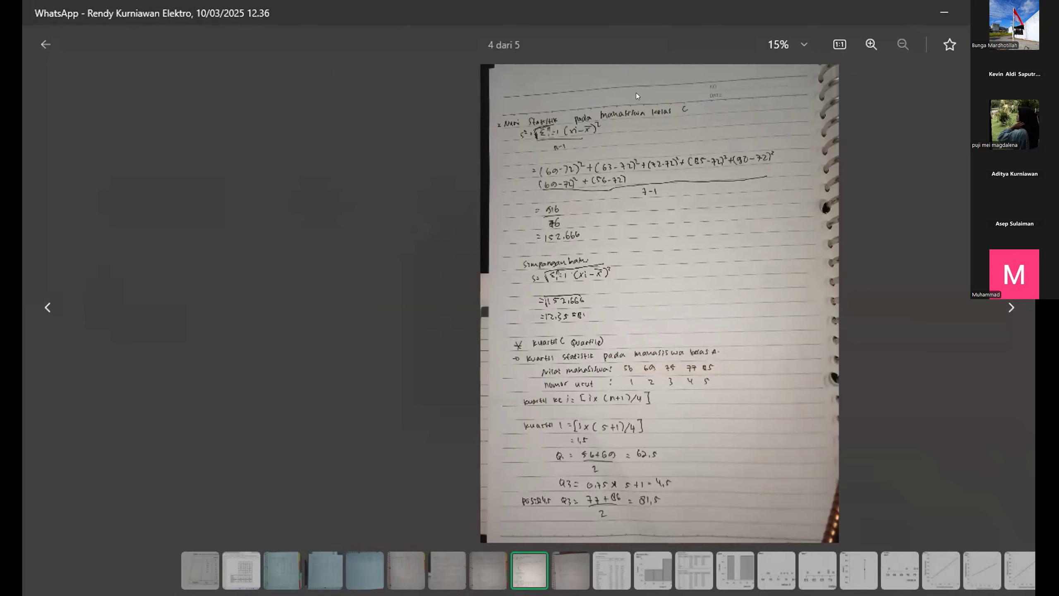
key(Left)
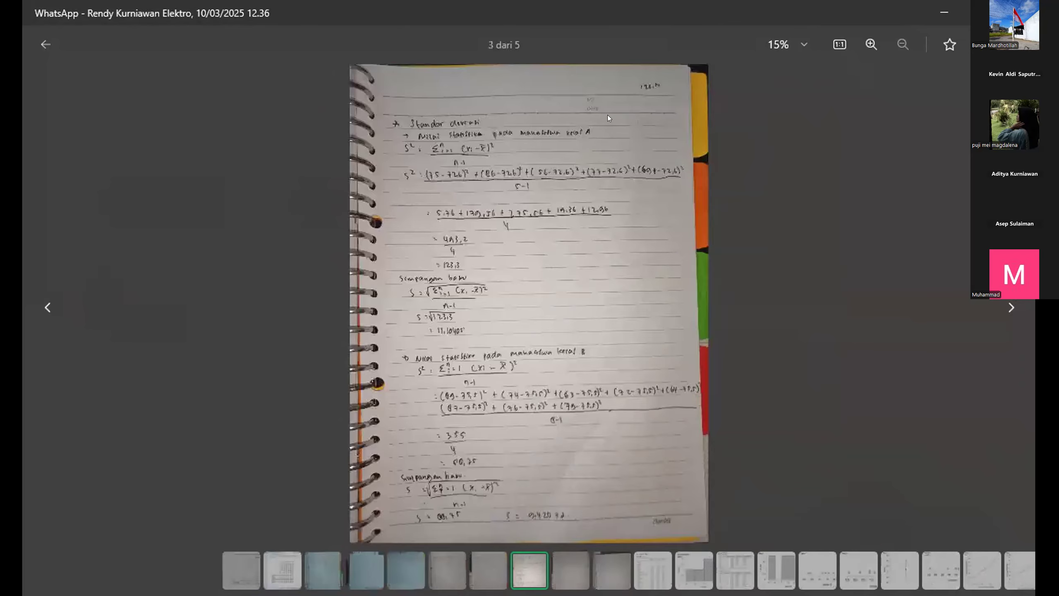